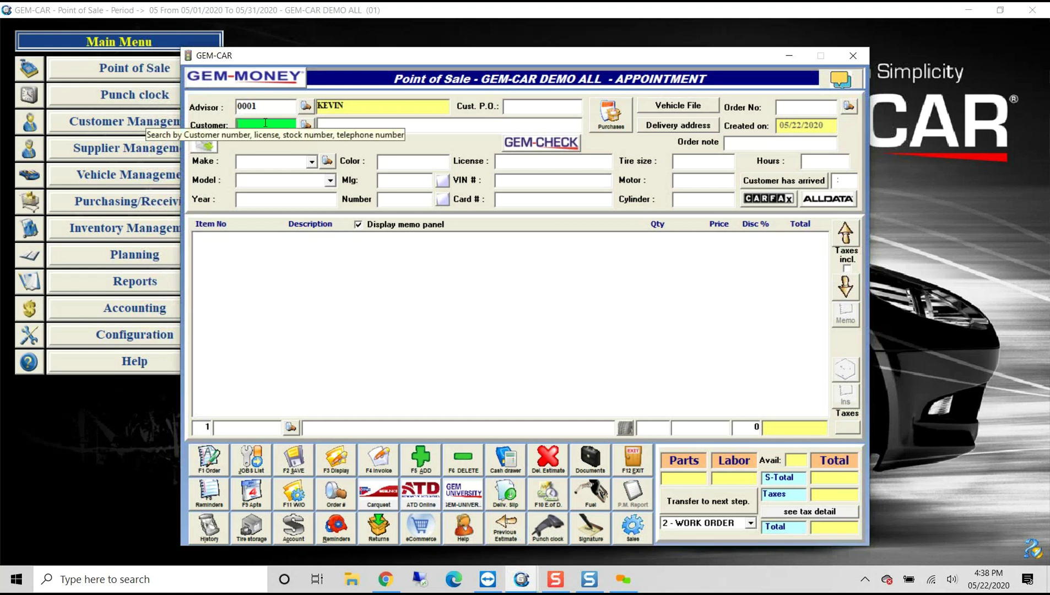
Step: Look up the customer by licence and load their 2012 Suburban, declining its earlier estimates
text(gutch)
key(Return)
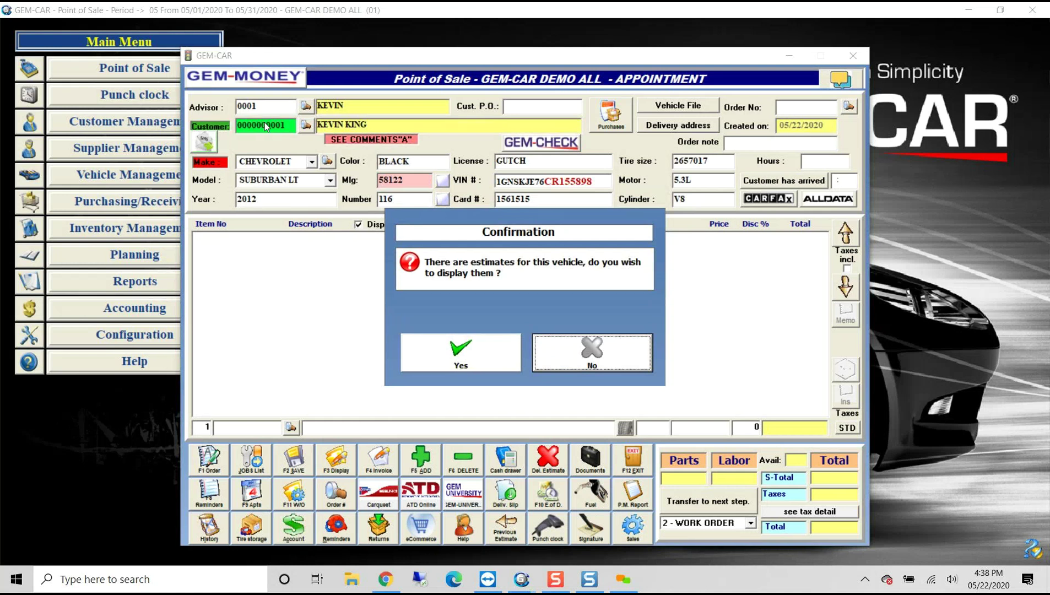
key(Return)
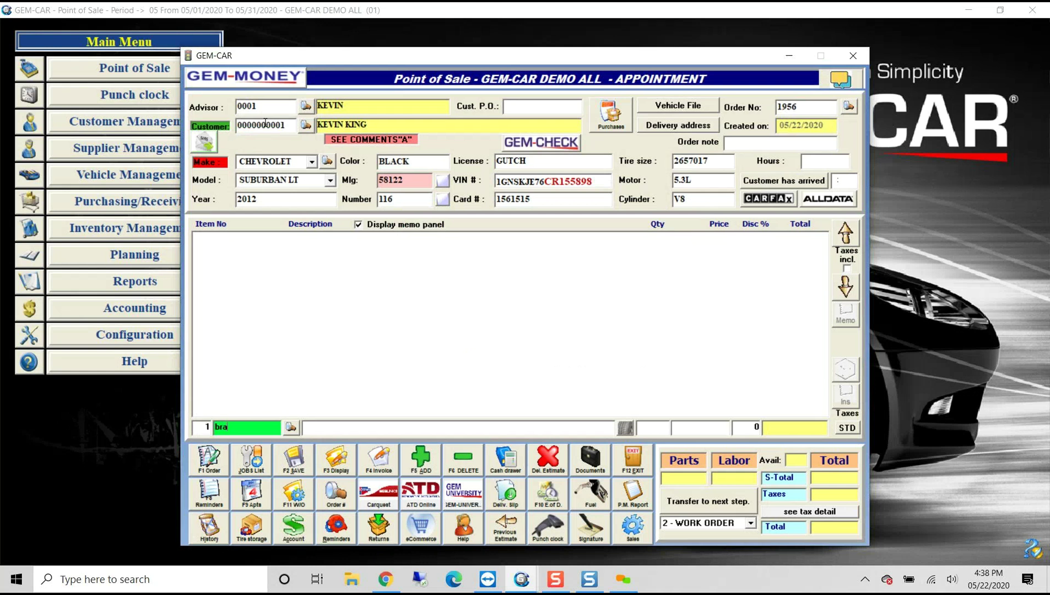
Step: Add the REPLACE FRONT BRAKES job at 82.00 with a 3.28 shop supply, adding no parts
key(Return)
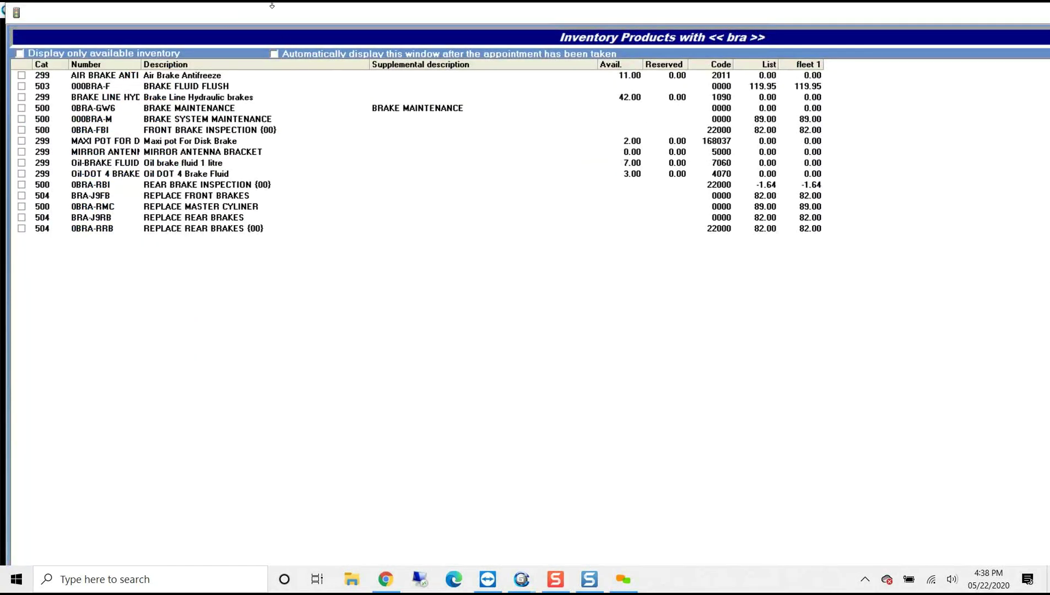
double_click(214, 198)
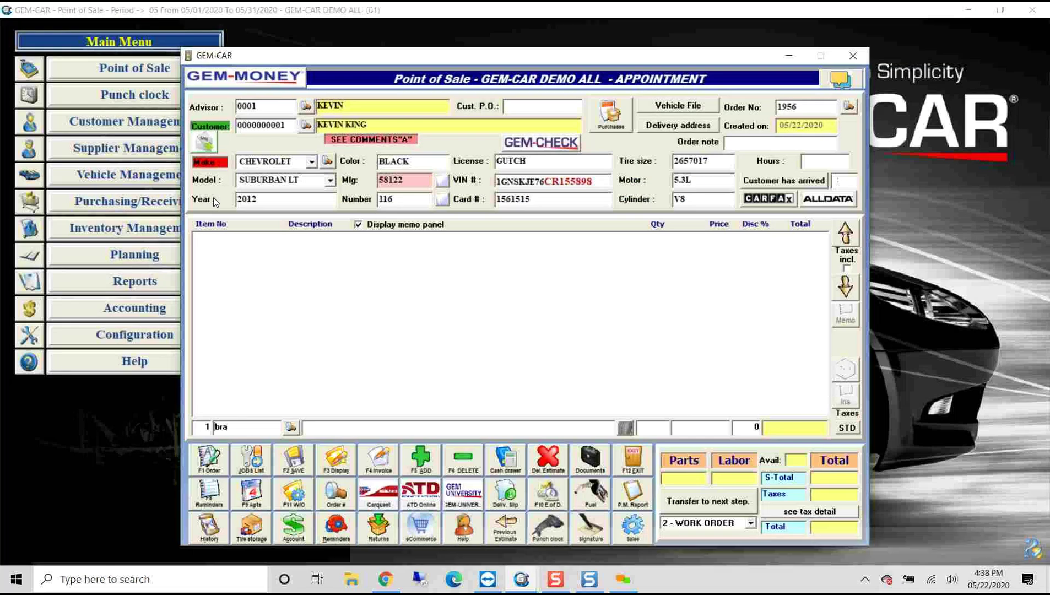
click(295, 468)
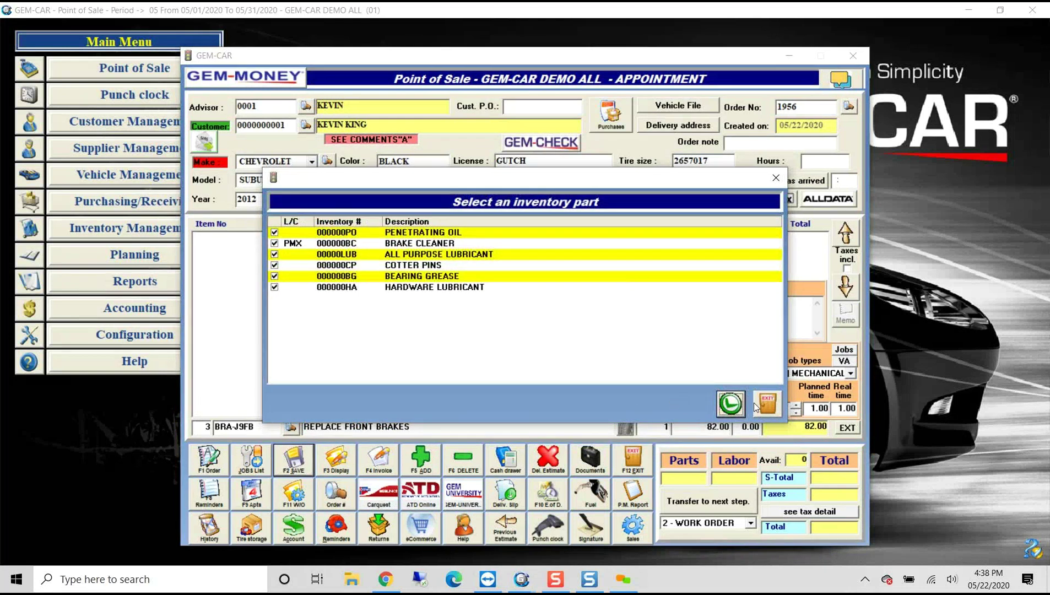
click(774, 403)
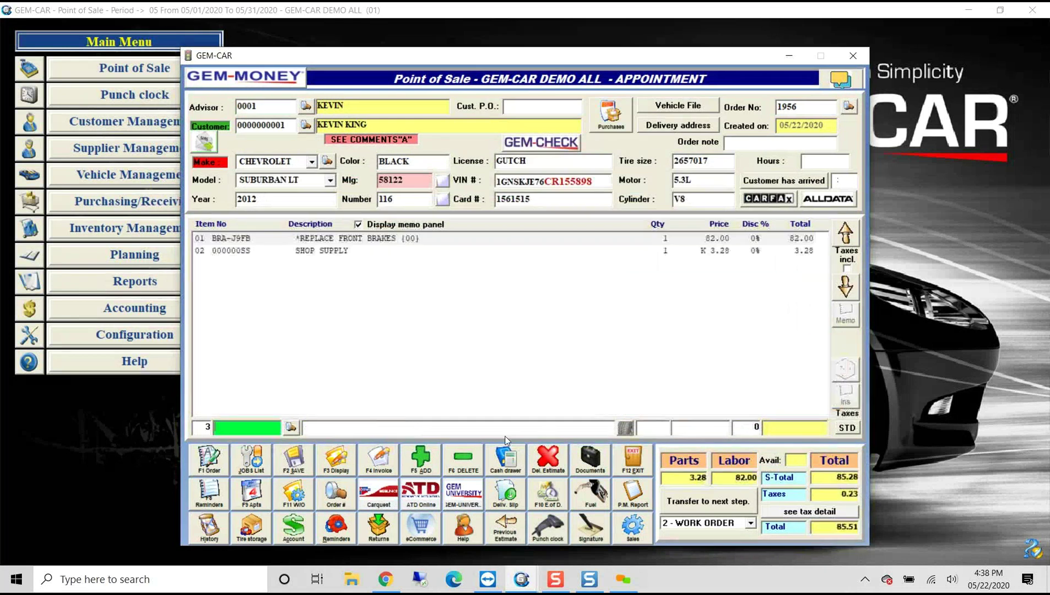
Step: Sign in to CARQUEST, decode the VIN, and list FRONT BRAKES pads and rotors for 4WD
click(380, 493)
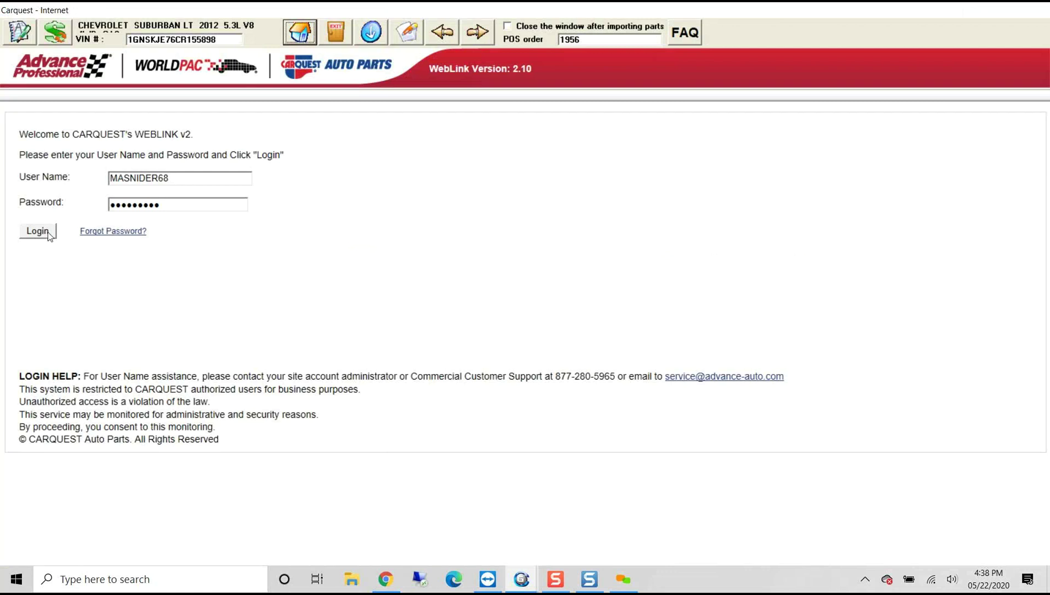
click(46, 232)
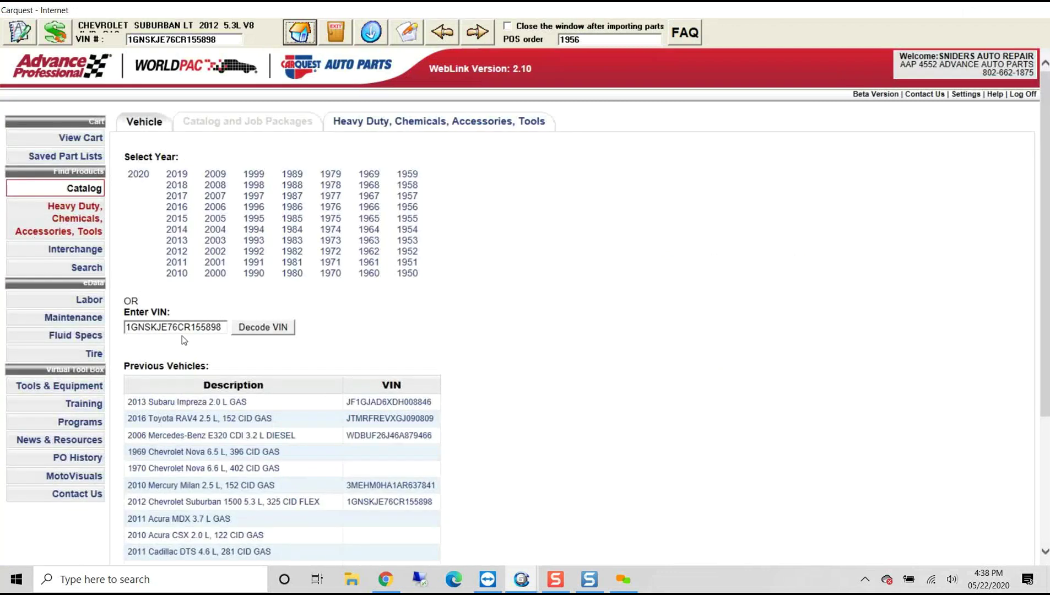
click(260, 333)
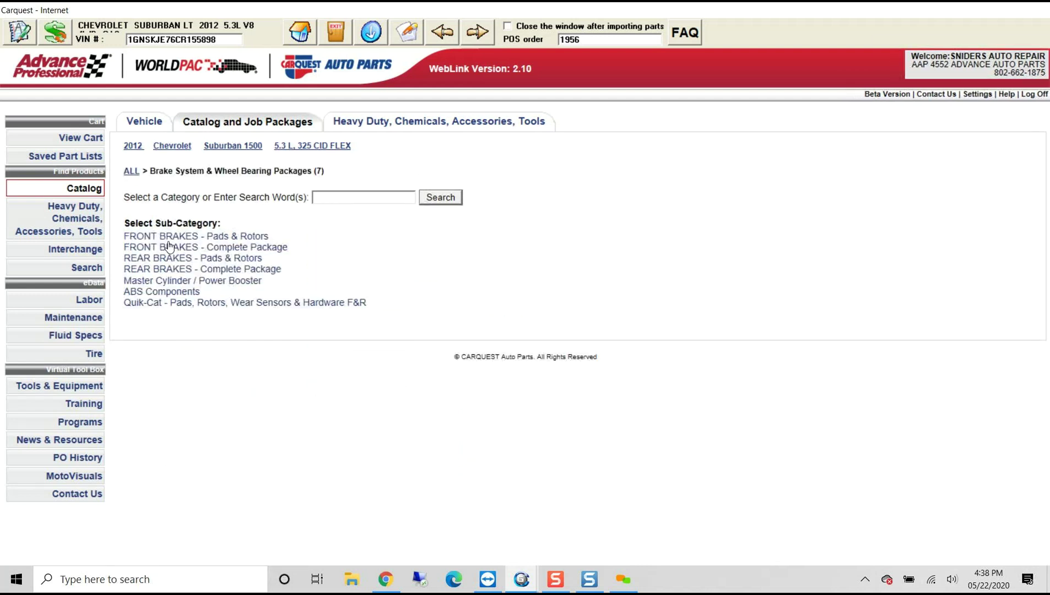
click(169, 243)
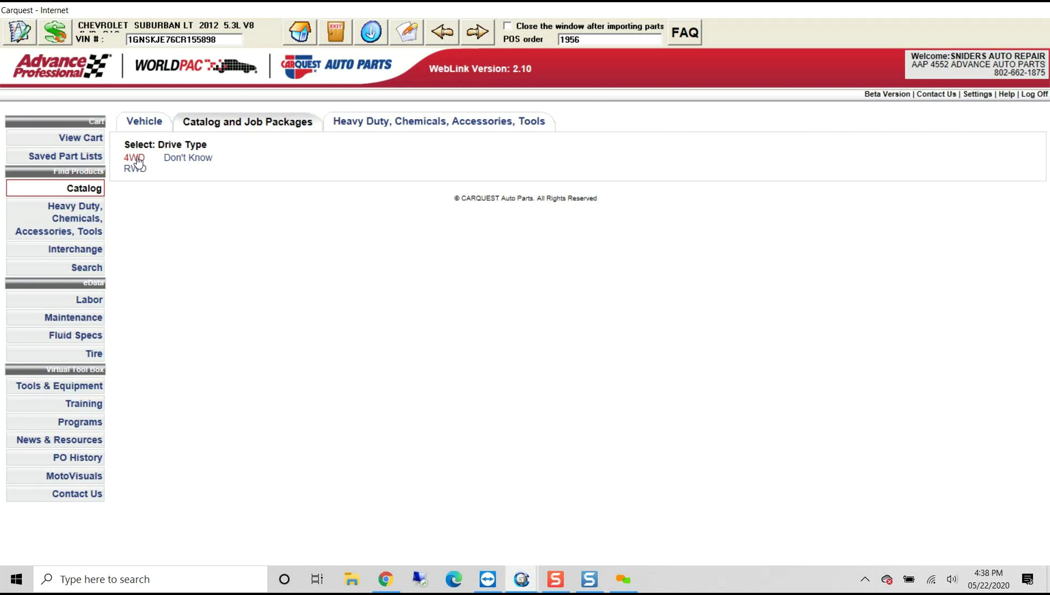
click(136, 158)
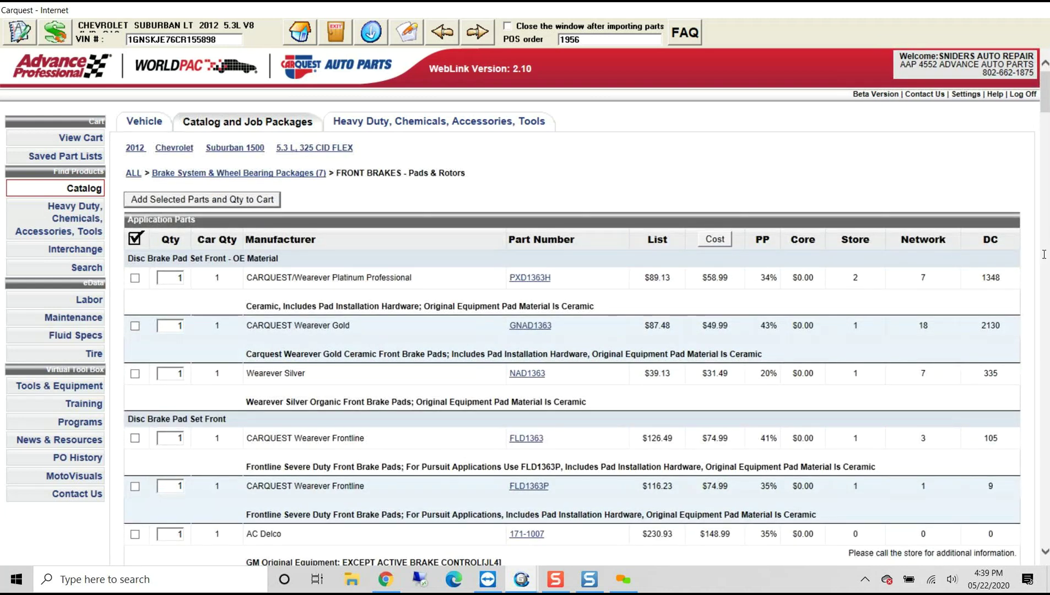
Step: Select the PXD1363H front pad set and the YH145582 front rotor with quantity 2
click(135, 278)
scroll(219, 307, down, 3)
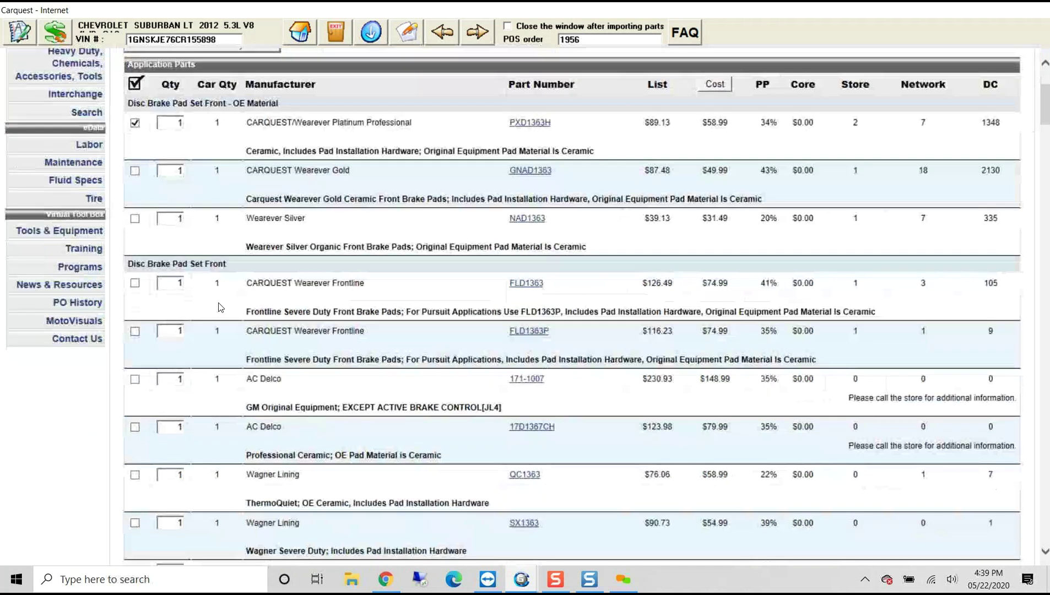
scroll(219, 307, down, 3)
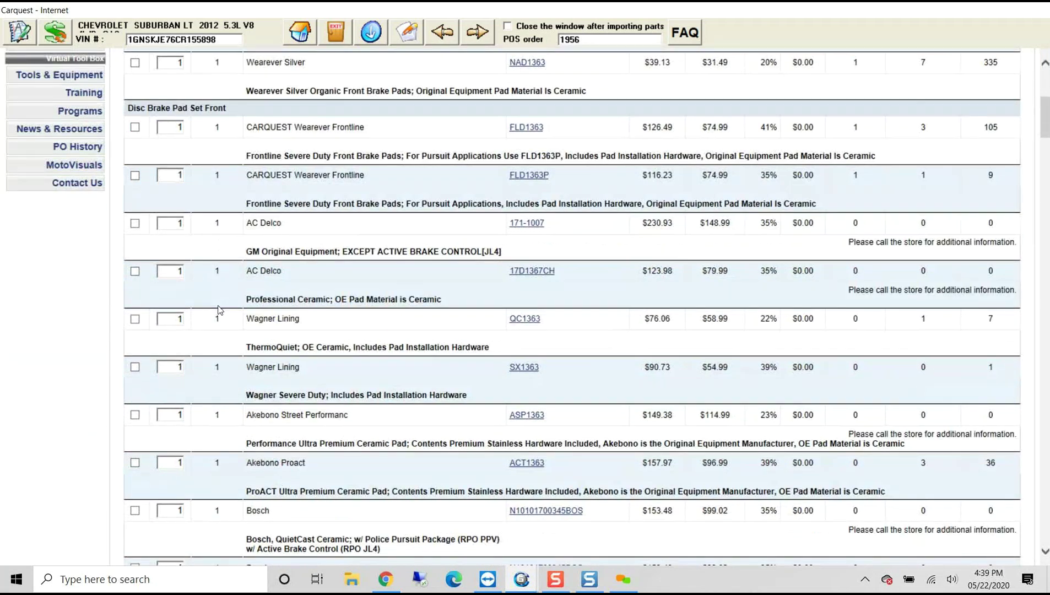
scroll(219, 310, down, 15)
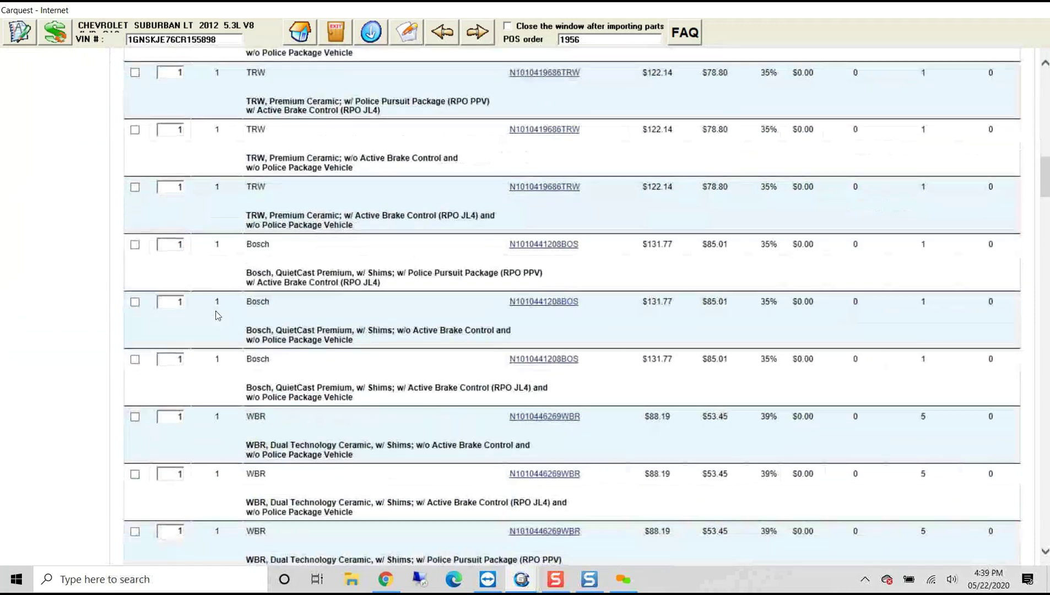
scroll(218, 316, down, 12)
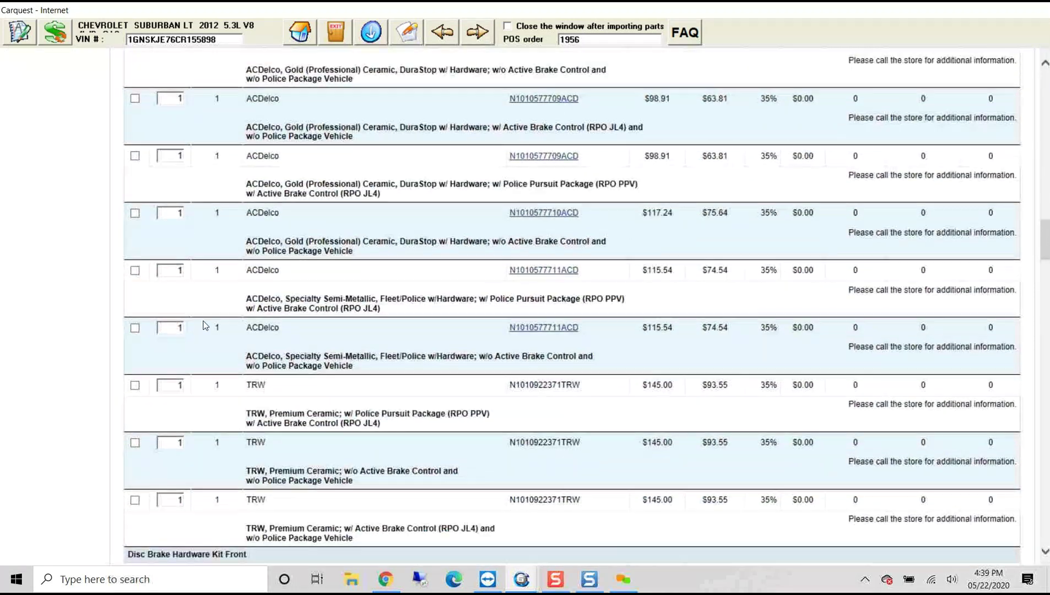
scroll(204, 325, down, 6)
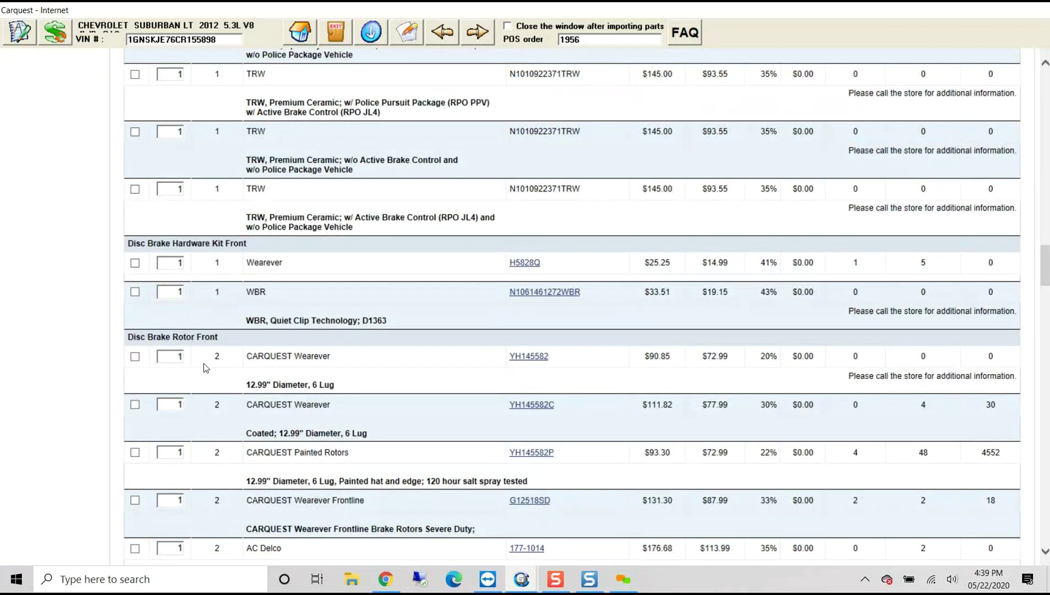
double_click(179, 356)
text(2)
click(134, 357)
Step: Add the selected parts and quantities to the cart
scroll(136, 370, down, 3)
scroll(136, 370, down, 15)
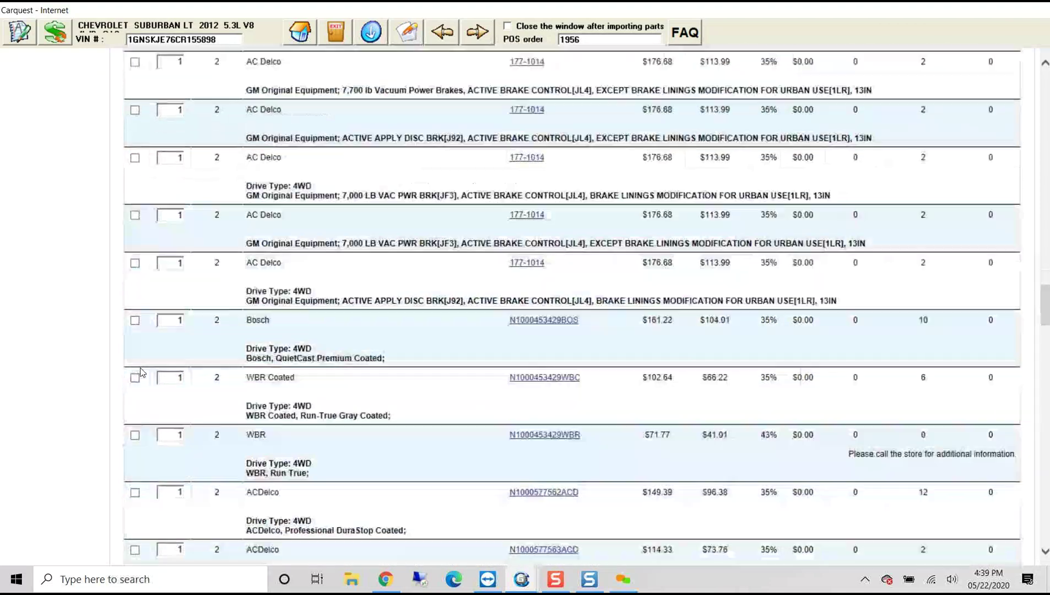
scroll(194, 369, down, 12)
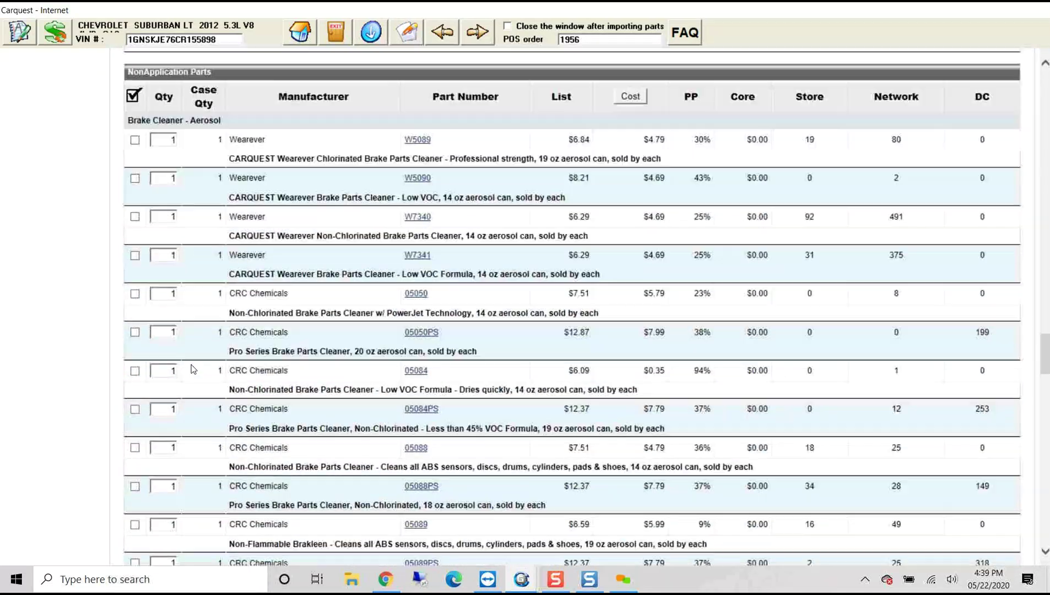
scroll(194, 365, down, 11)
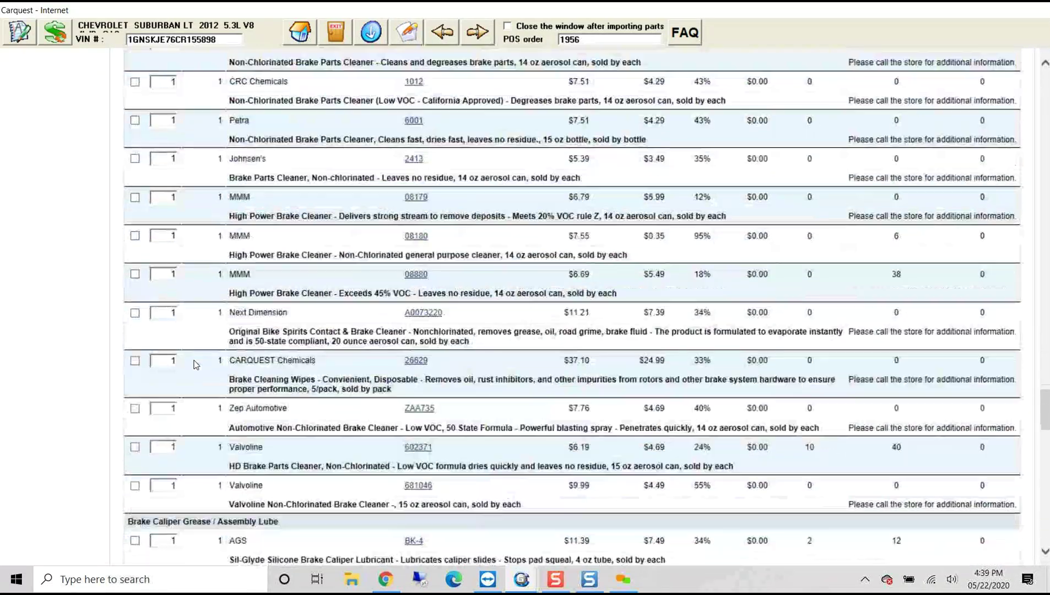
scroll(194, 366, down, 12)
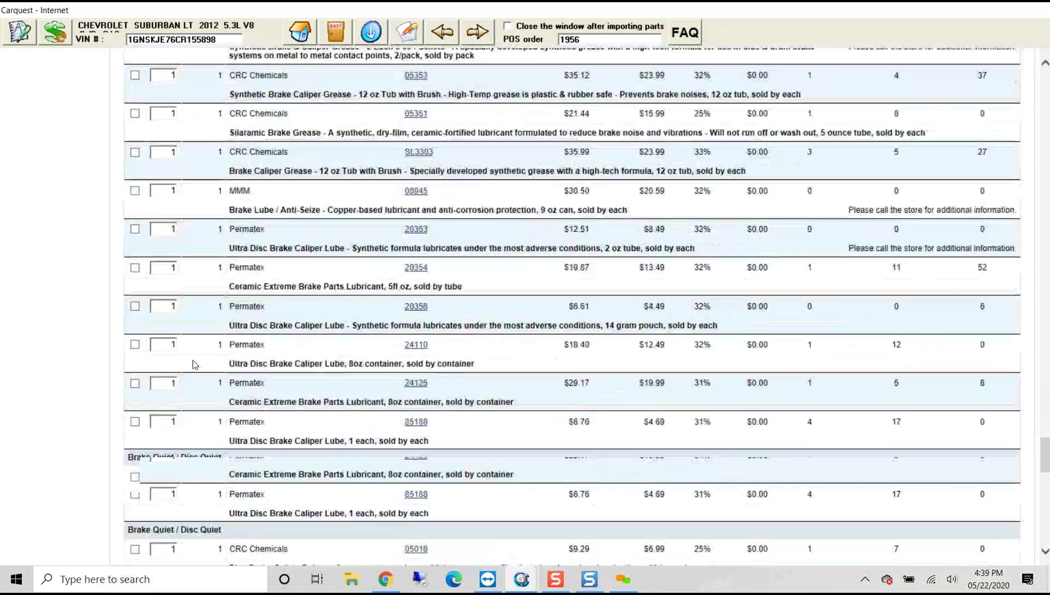
scroll(194, 363, down, 6)
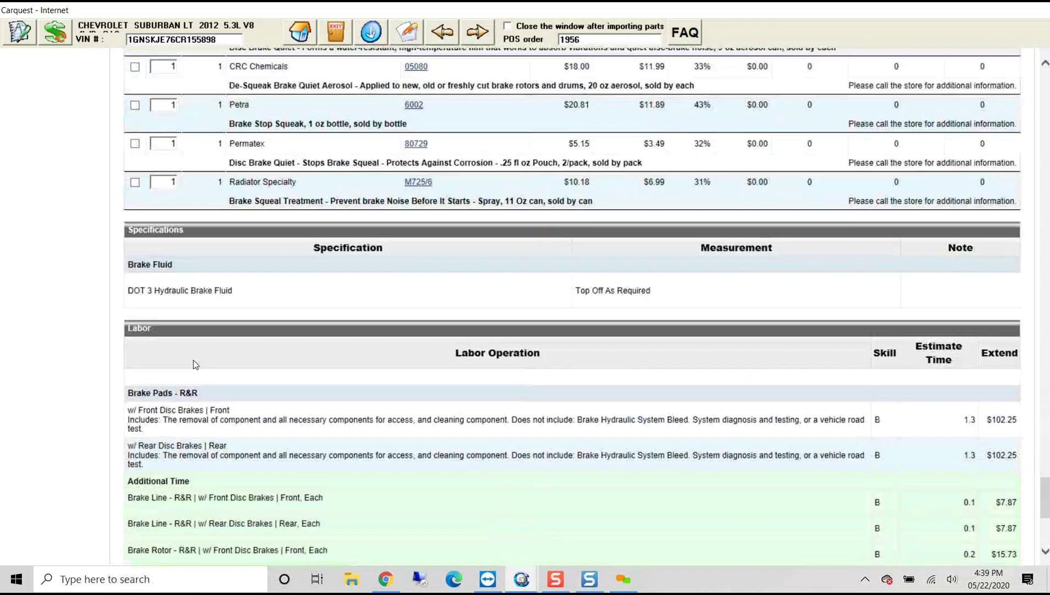
scroll(241, 346, down, 3)
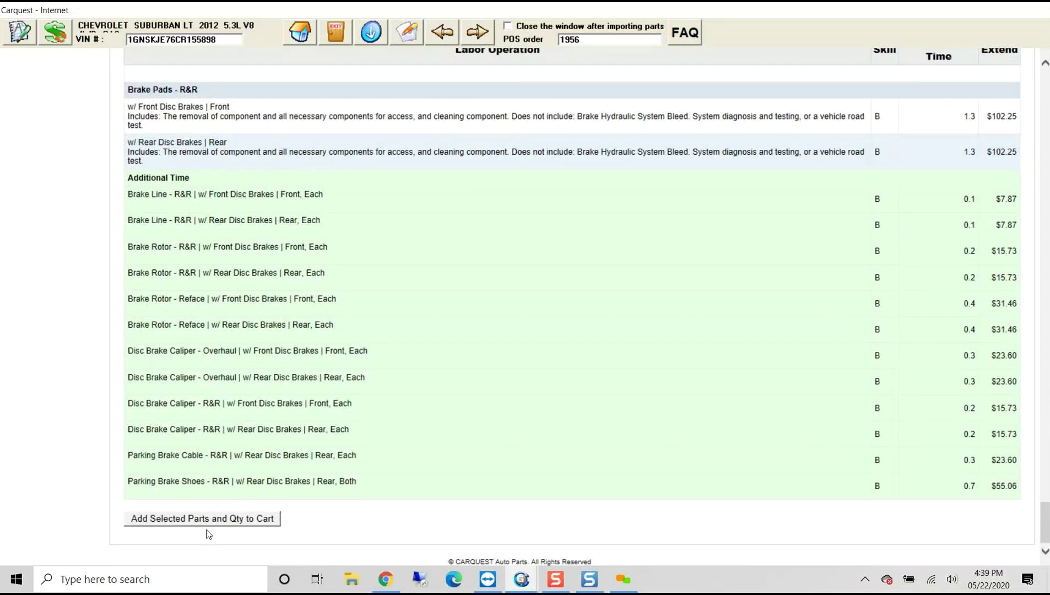
click(207, 518)
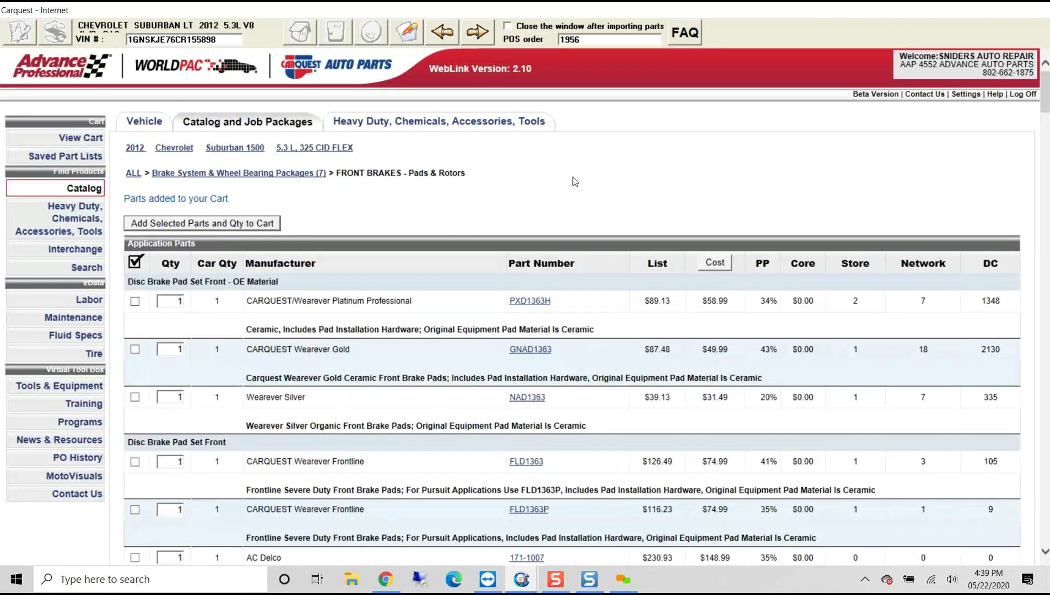
Step: Transfer 1.3 hours of front disc brake pad labor at the 89.00 regular door rate, trimming its description
click(19, 33)
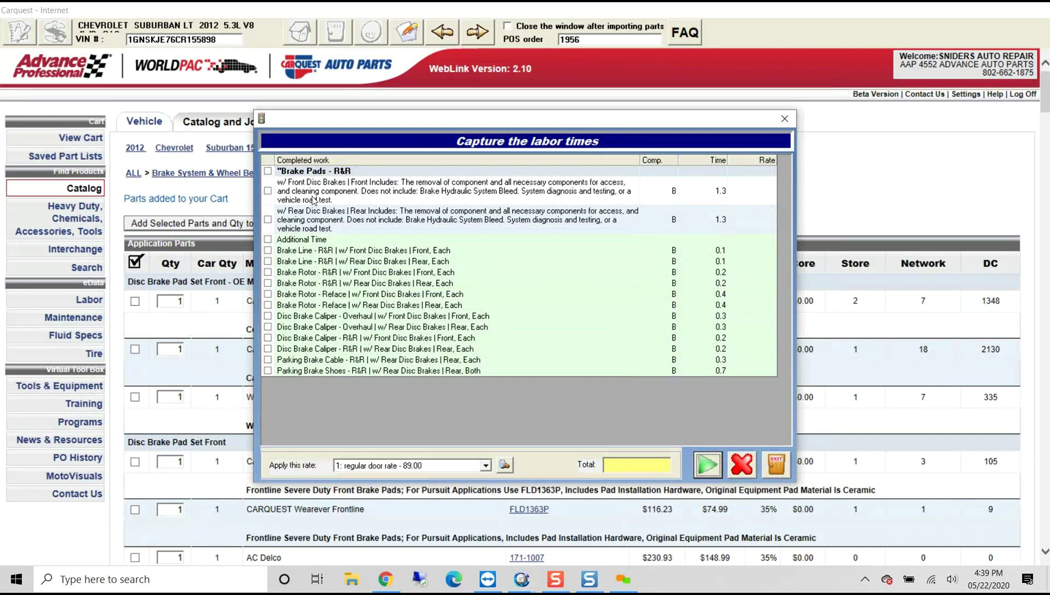
click(268, 191)
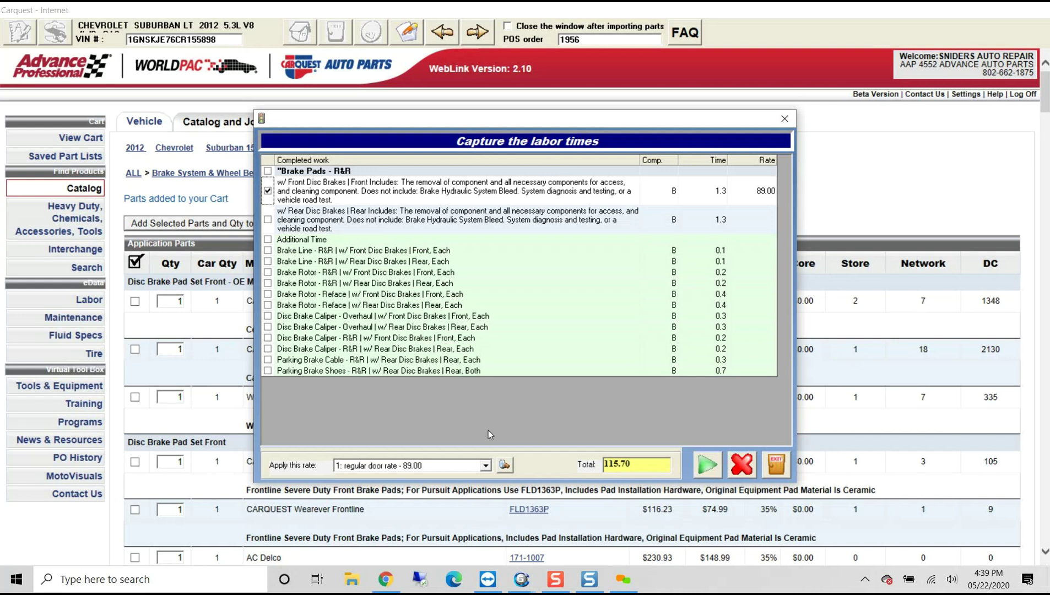
click(486, 465)
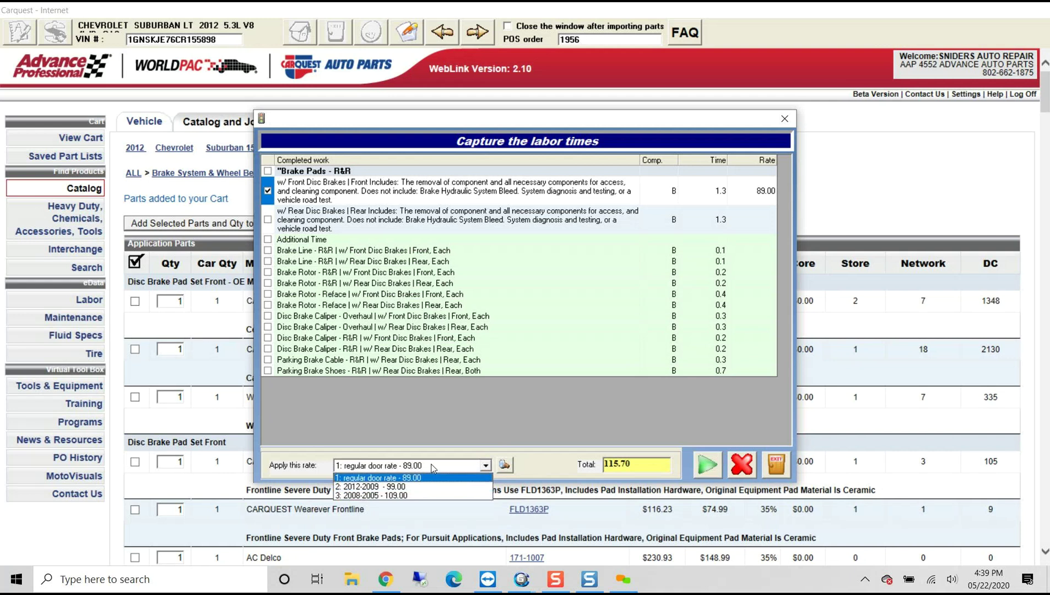
click(433, 477)
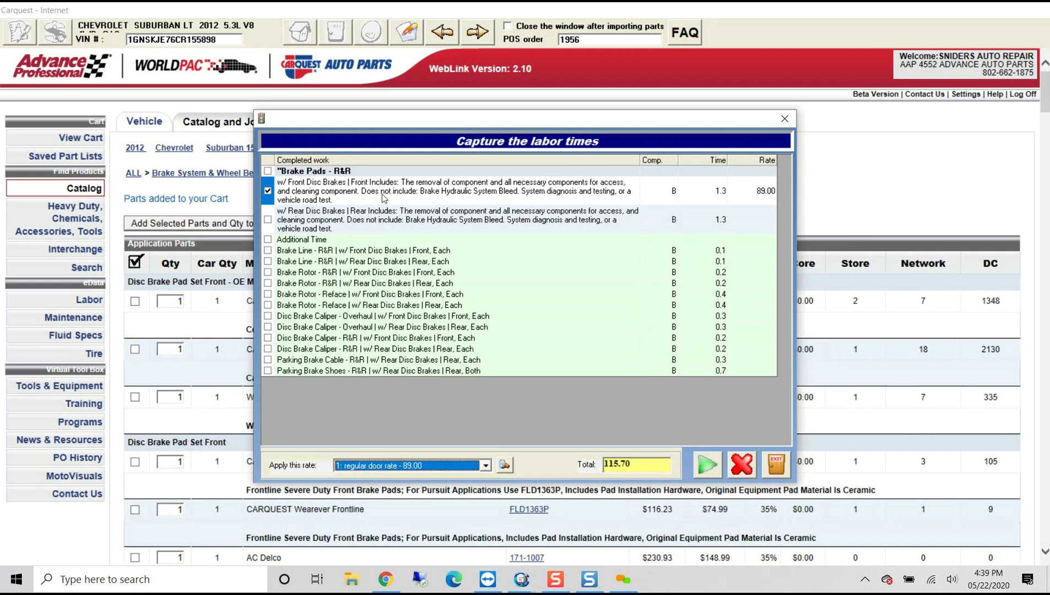
click(336, 202)
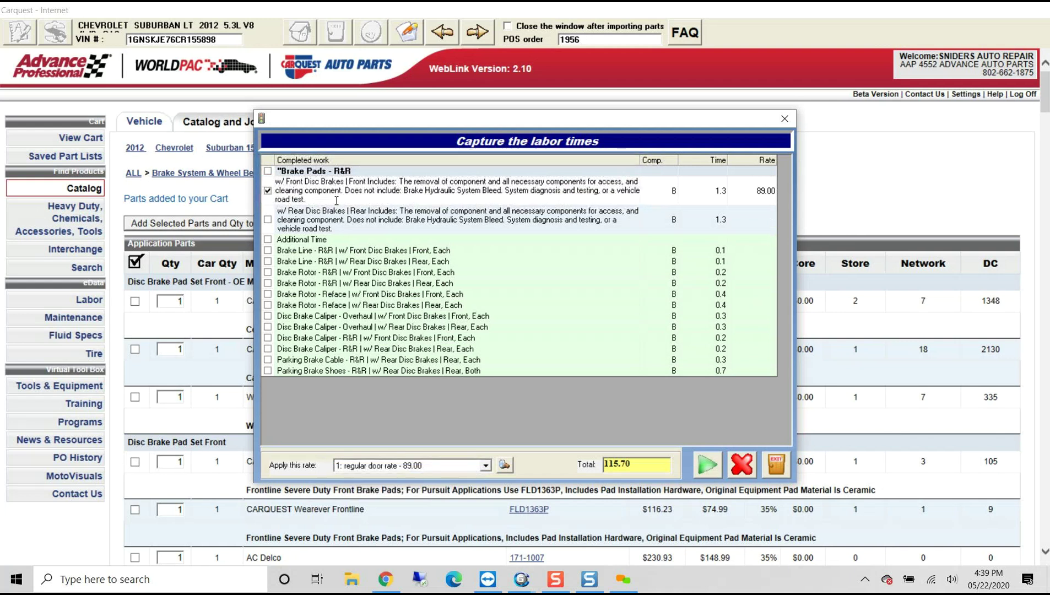
key(BackSpace)
key(BackSpace)
key(BackSpace)
key(BackSpace)
key(BackSpace)
key(BackSpace)
key(BackSpace)
click(706, 465)
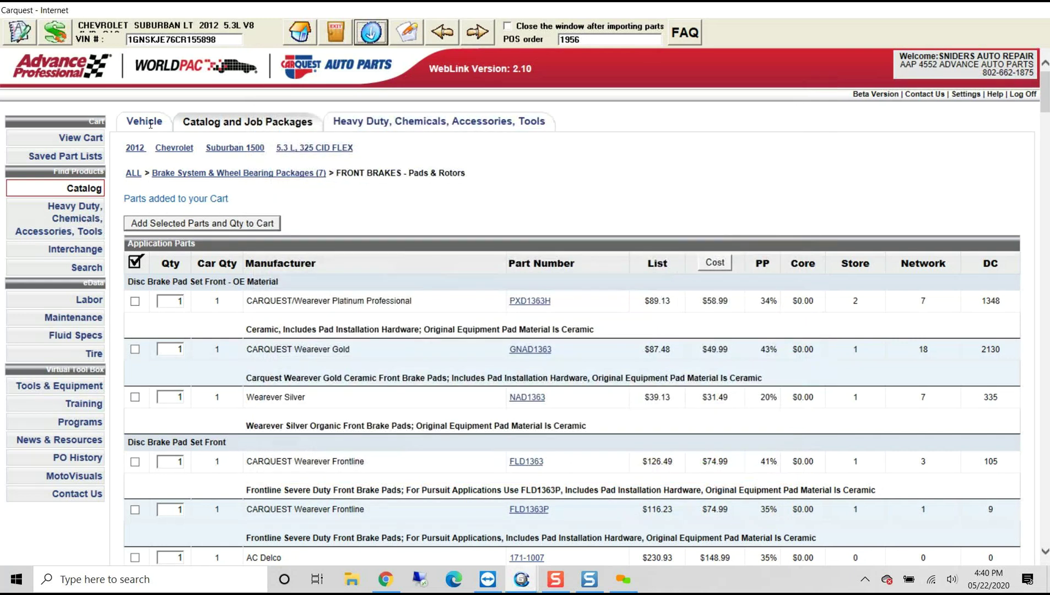
Step: Review the cart, then list its parts for transfer, with sale total 4381.63 and cost 2930.82
click(75, 139)
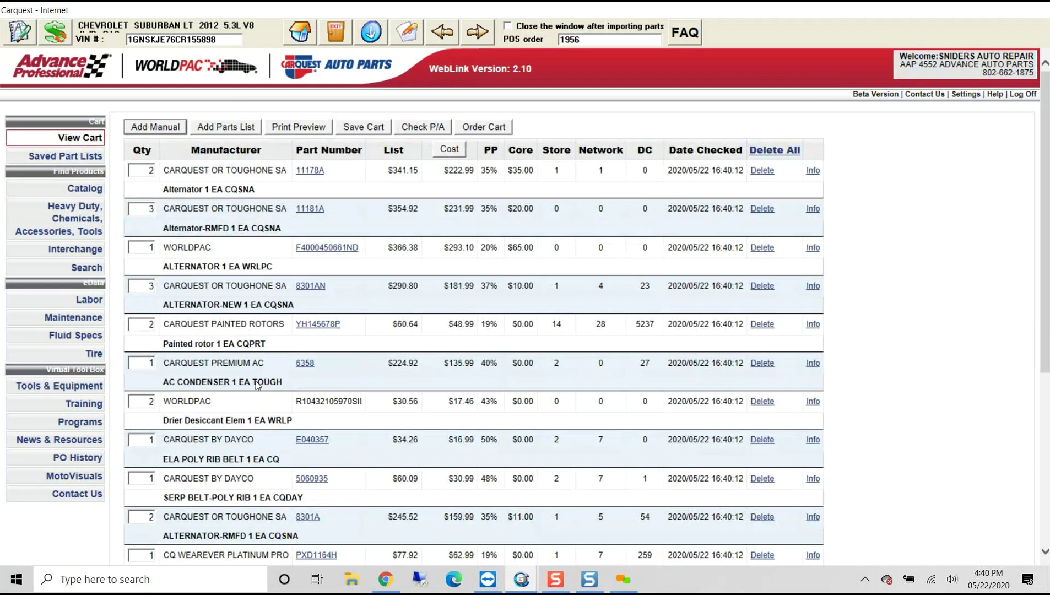
scroll(272, 406, down, 5)
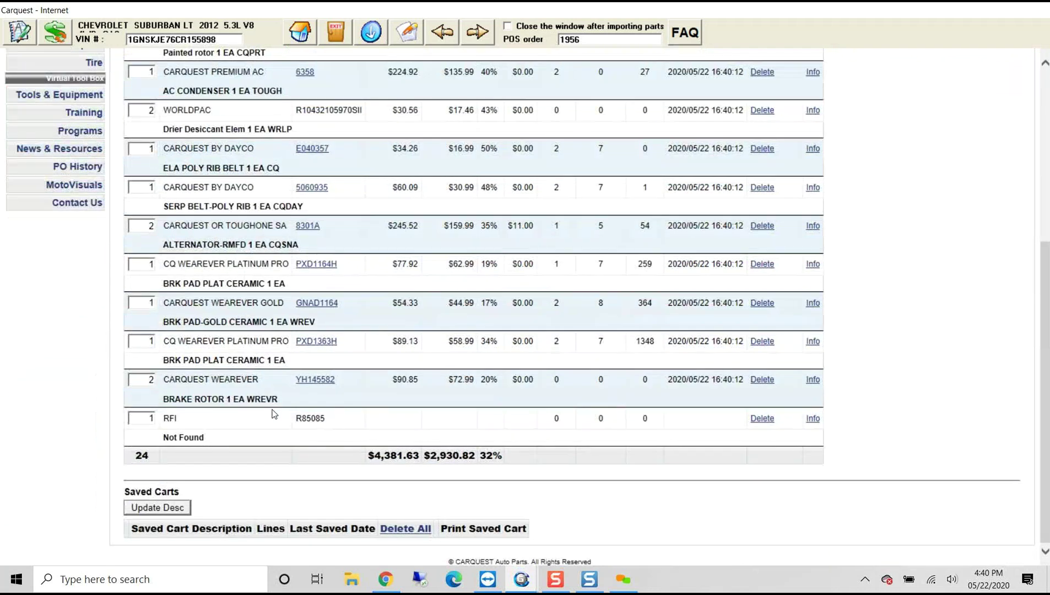
scroll(274, 413, up, 3)
scroll(274, 413, up, 3)
scroll(283, 415, down, 2)
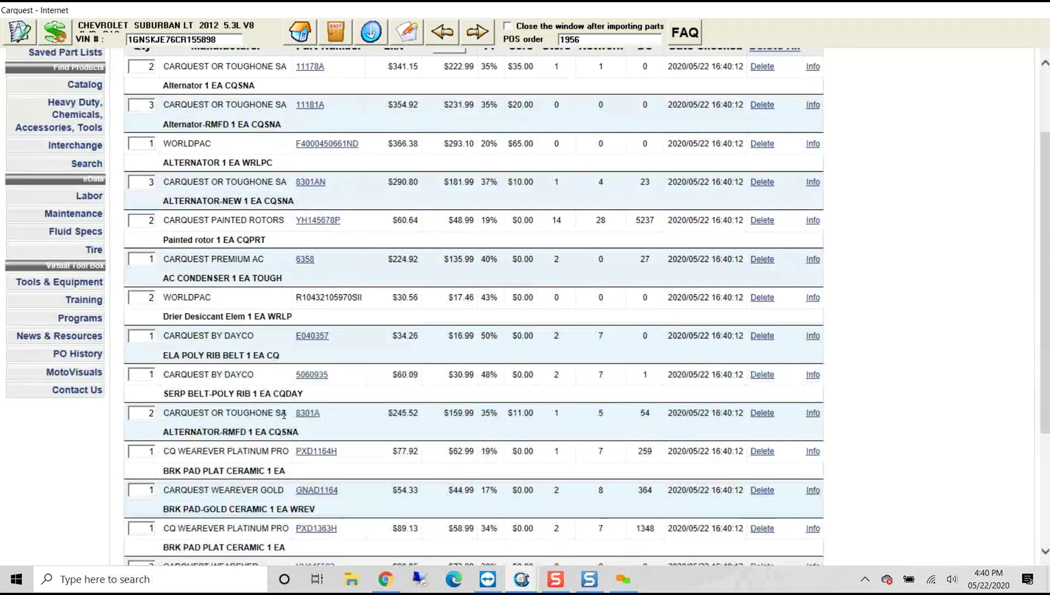
scroll(282, 414, up, 2)
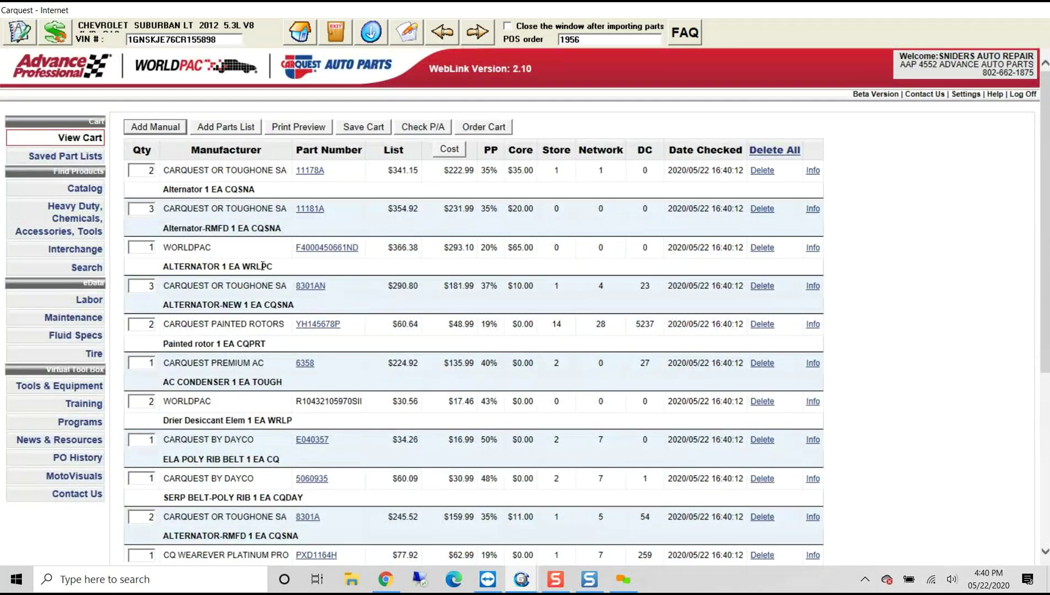
click(20, 33)
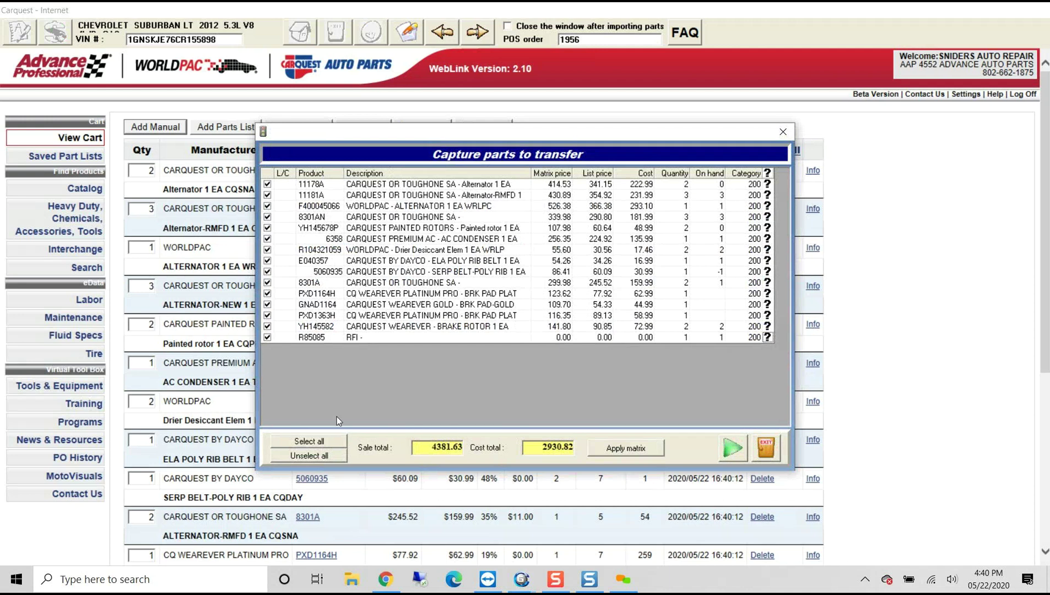
Step: Transfer just the PXD1164H pads and YH145582 rotors at matrix pricing, sale total 407.22
click(321, 457)
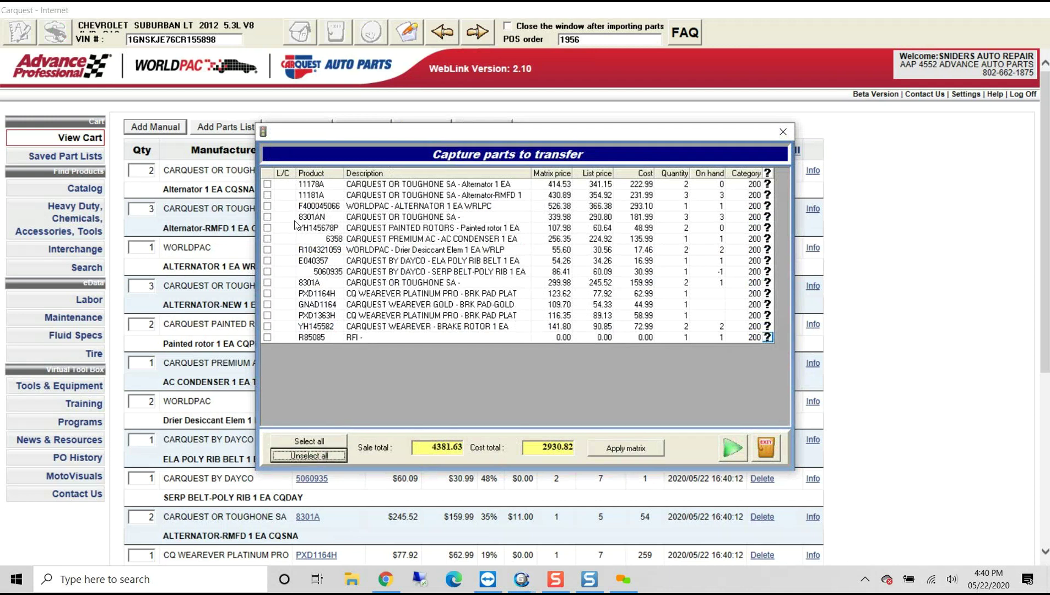
click(390, 307)
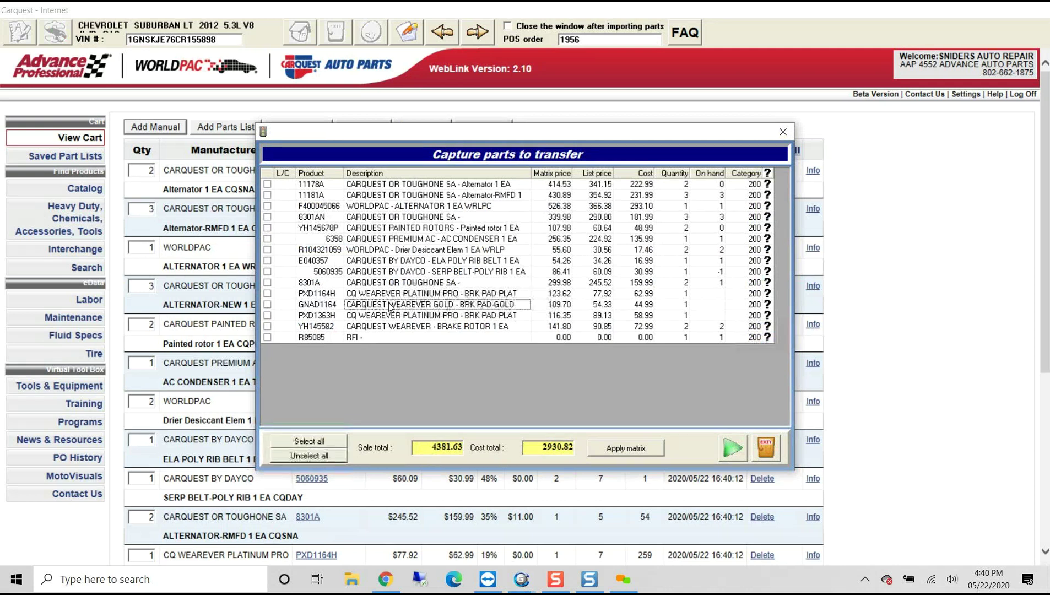
click(267, 294)
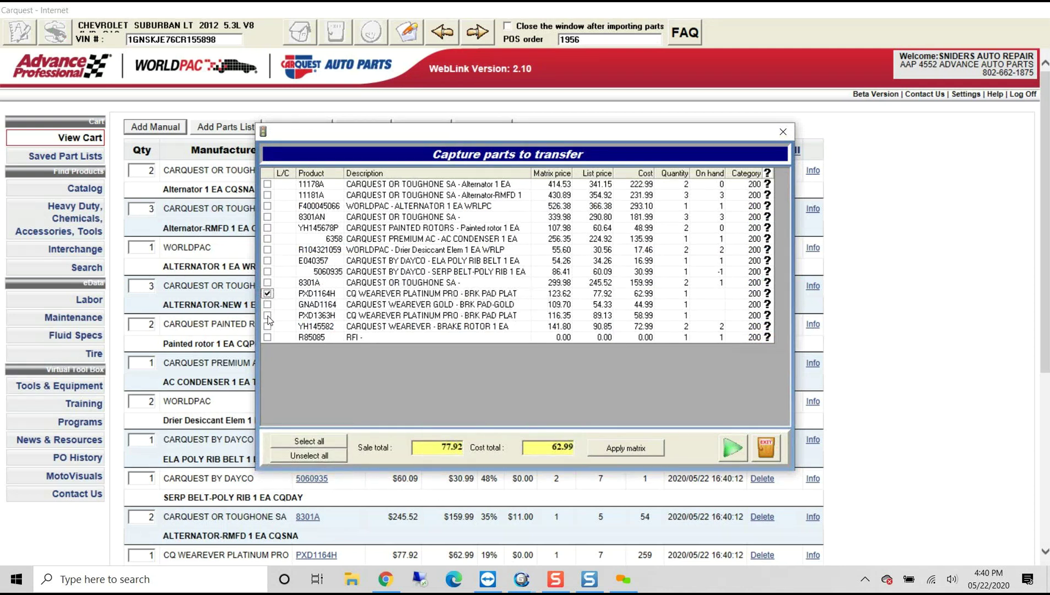
click(268, 327)
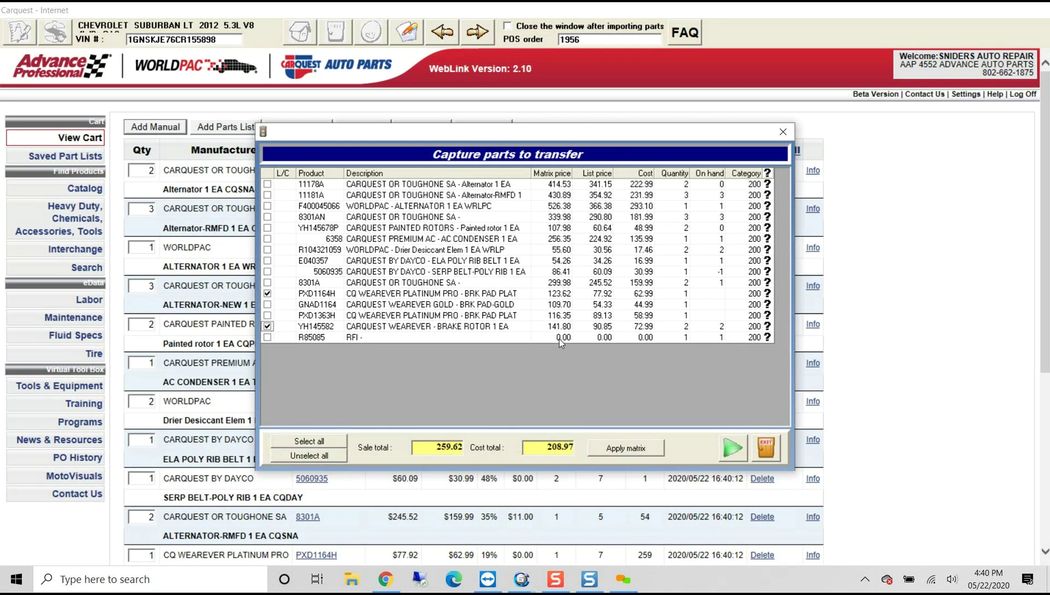
click(621, 450)
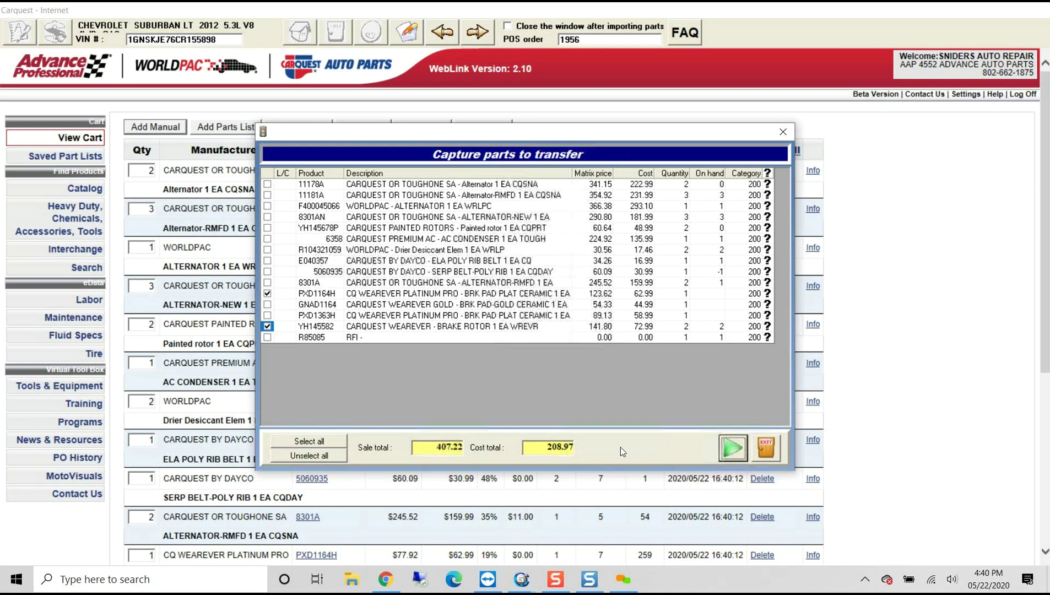
click(738, 452)
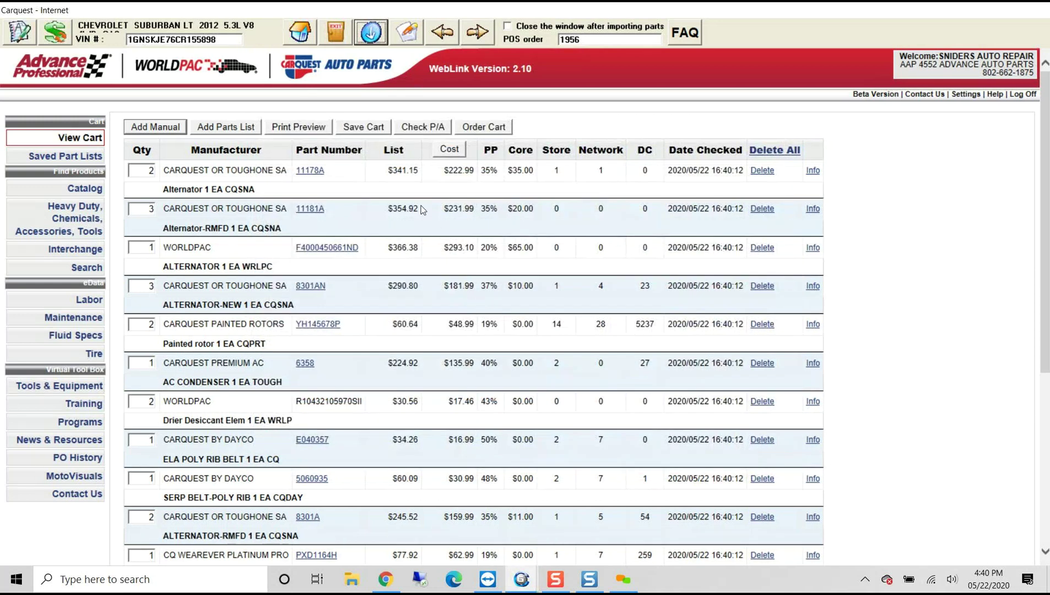
Step: Minimize the CARQUEST catalog to view the GEM-CAR estimate, now totalling 650.61
click(373, 33)
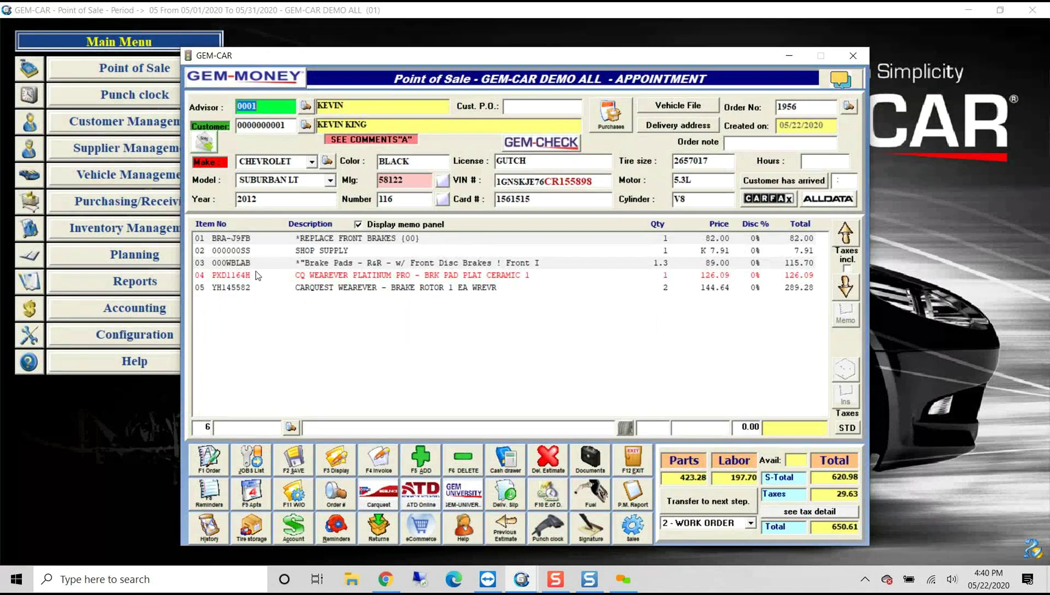
mouse_move(319, 267)
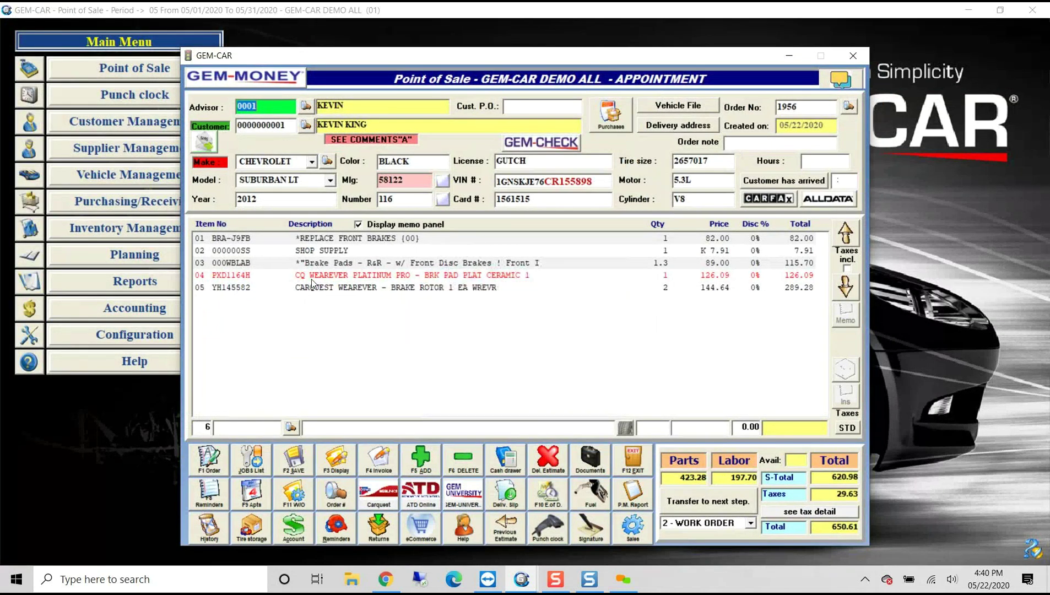